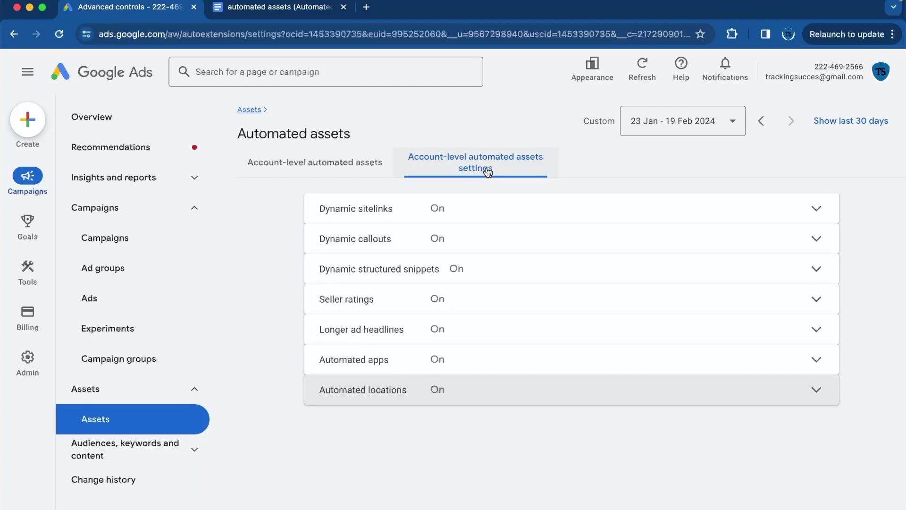
left_click(28, 179)
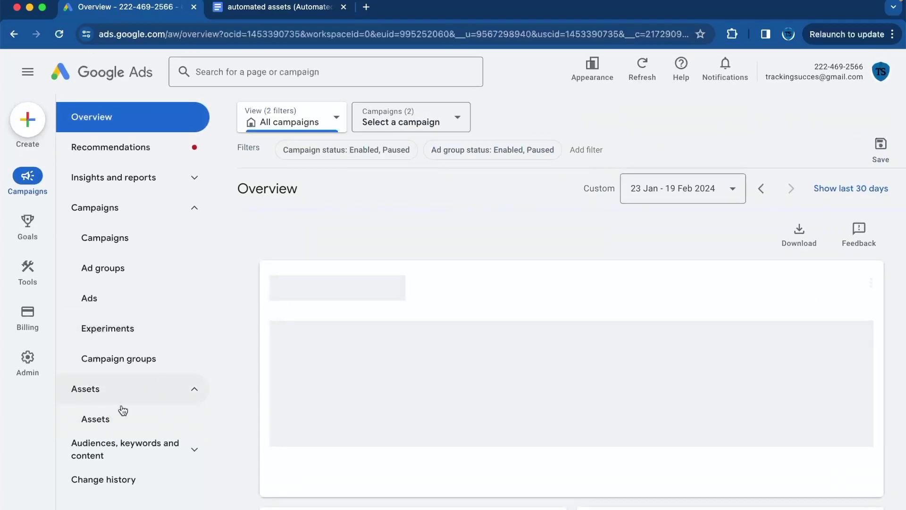
left_click(104, 425)
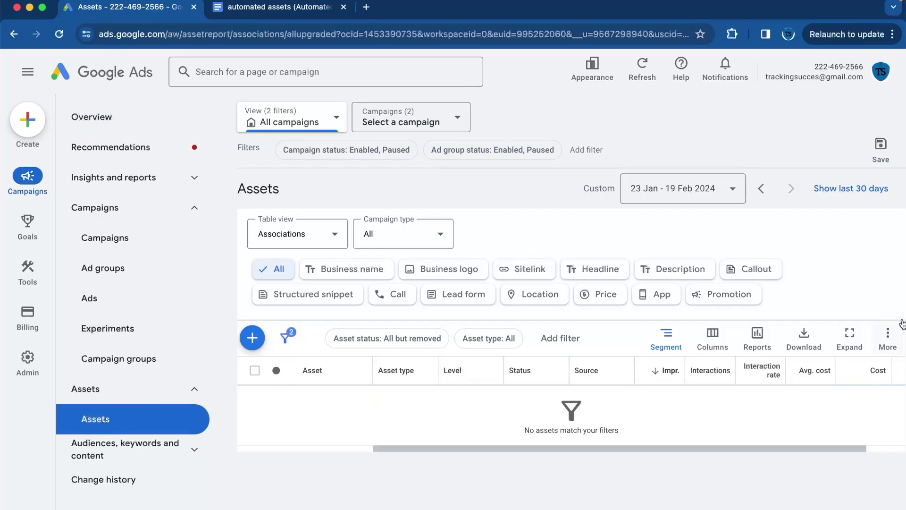
left_click(894, 343)
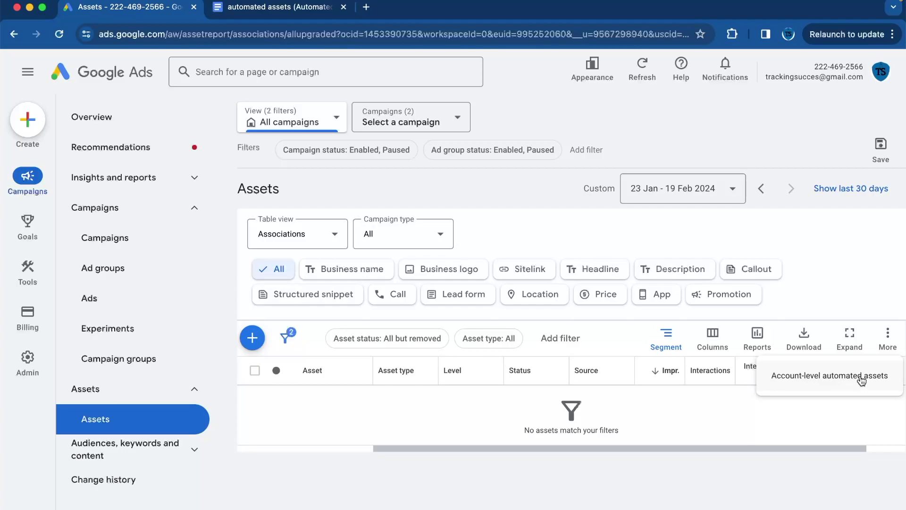
left_click(858, 377)
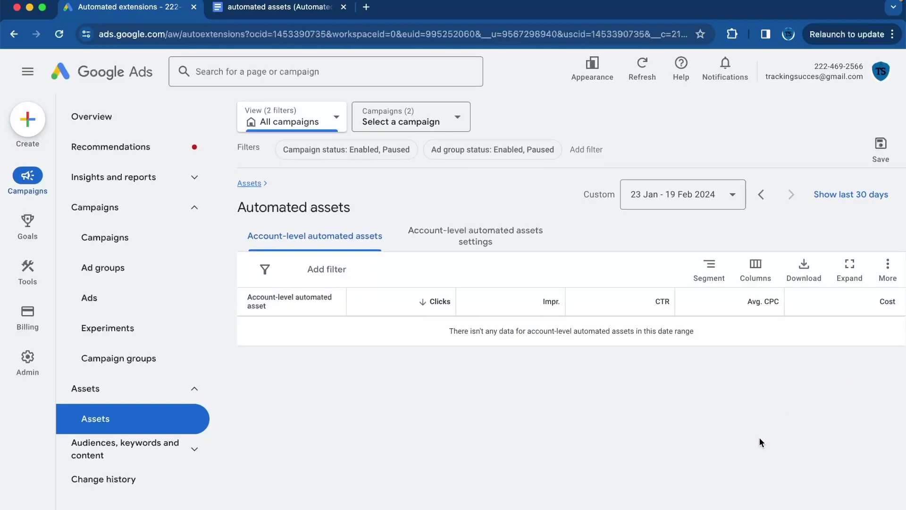
left_click(882, 281)
left_click(864, 308)
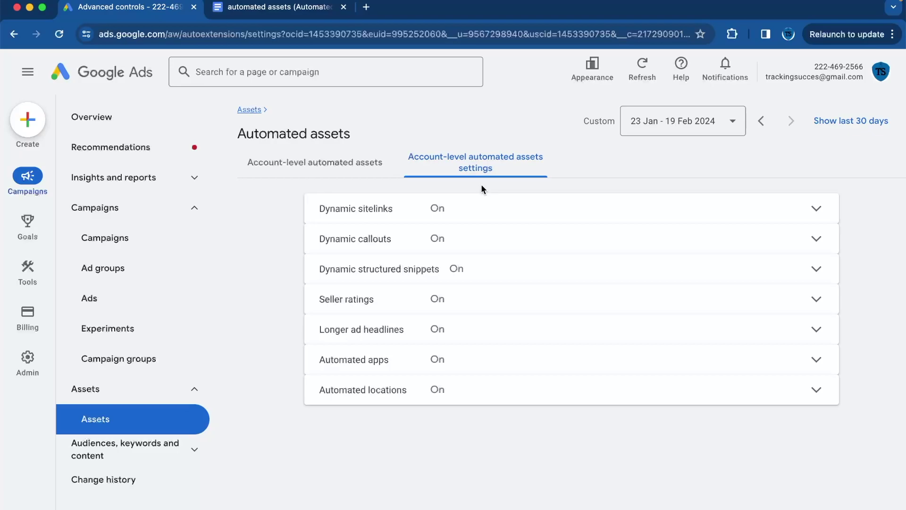
- Switch to the 'automated assets (Automated extensions) Google Ads' doc and read through the Dynamic sitelinks examples
left_click(266, 7)
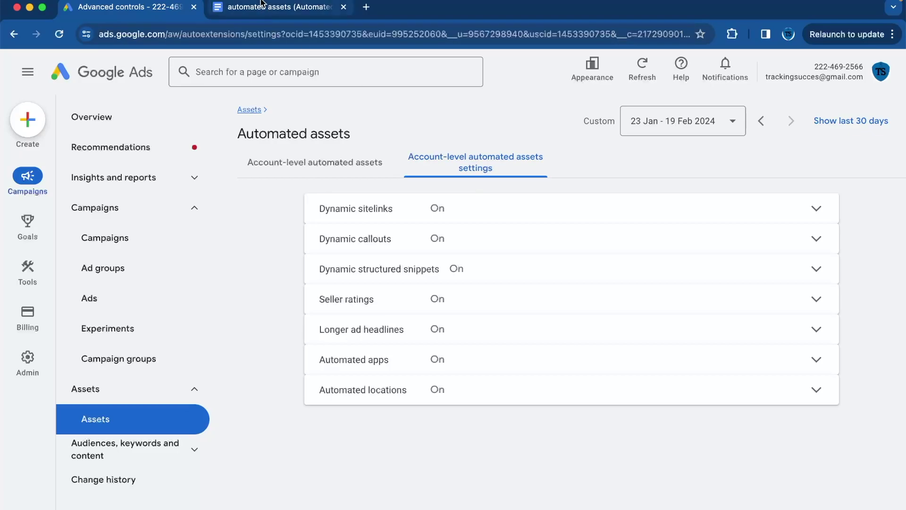
scroll(264, 205, "down", 2)
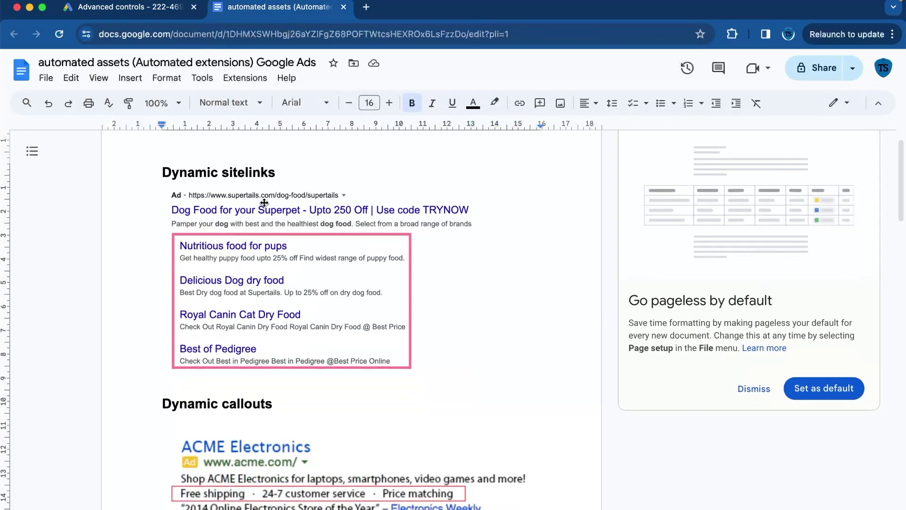
scroll(268, 247, "down", 3)
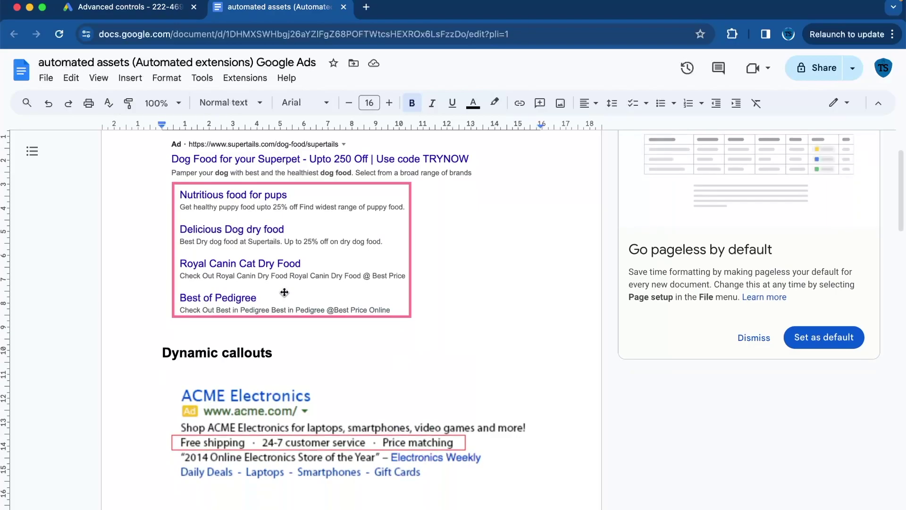
scroll(284, 292, "down", 1)
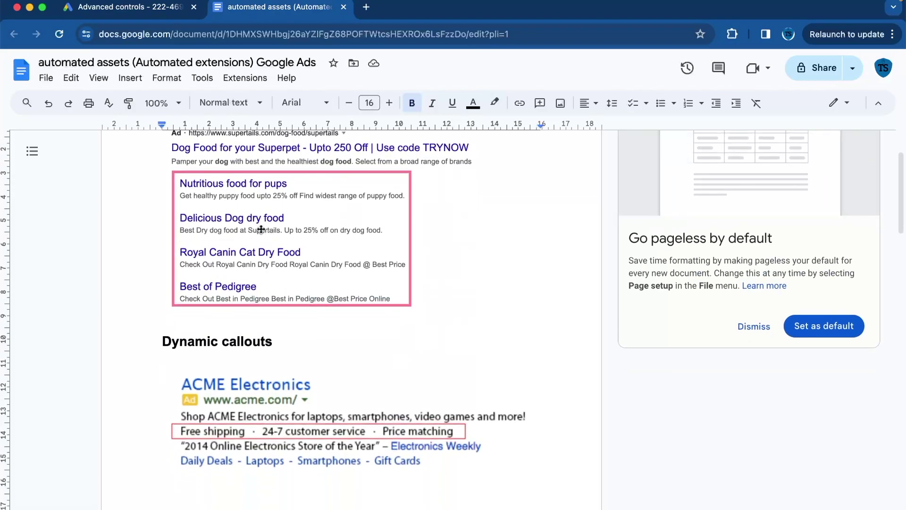
scroll(261, 229, "up", 2)
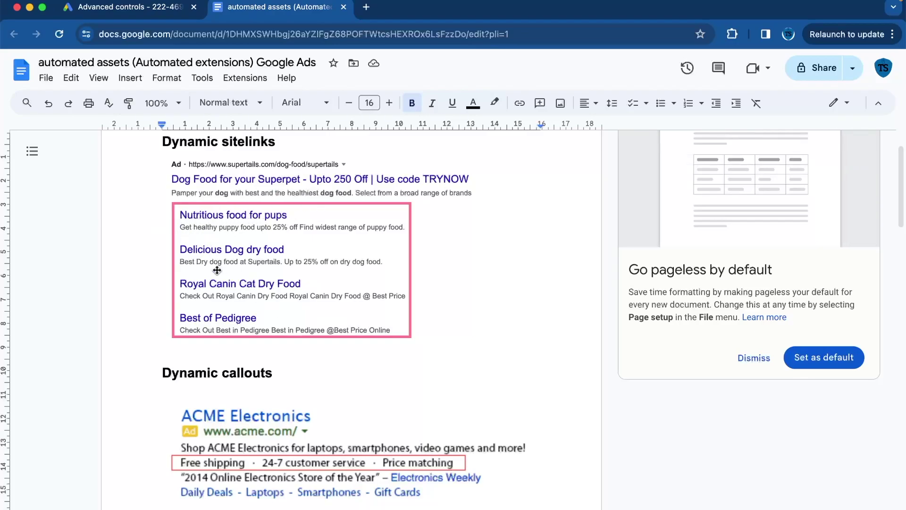
scroll(284, 280, "down", 2)
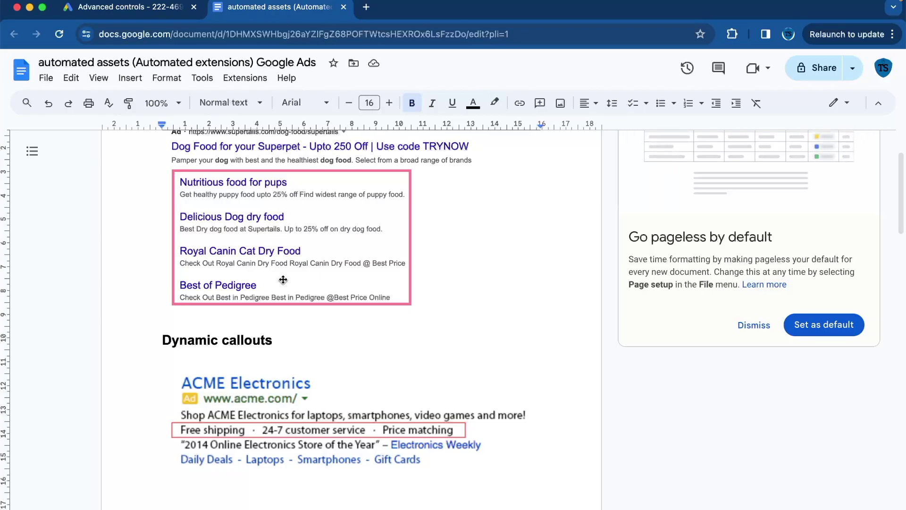
scroll(284, 280, "down", 1)
scroll(283, 280, "up", 3)
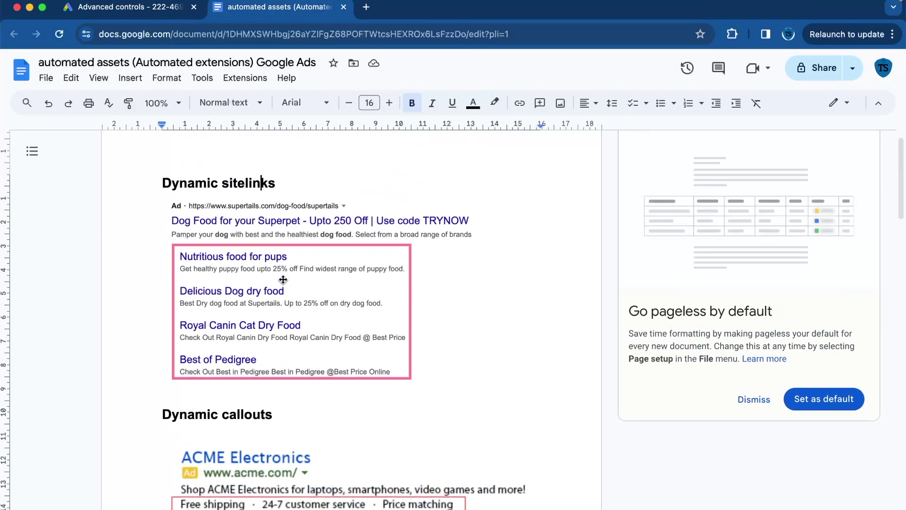
scroll(283, 280, "down", 5)
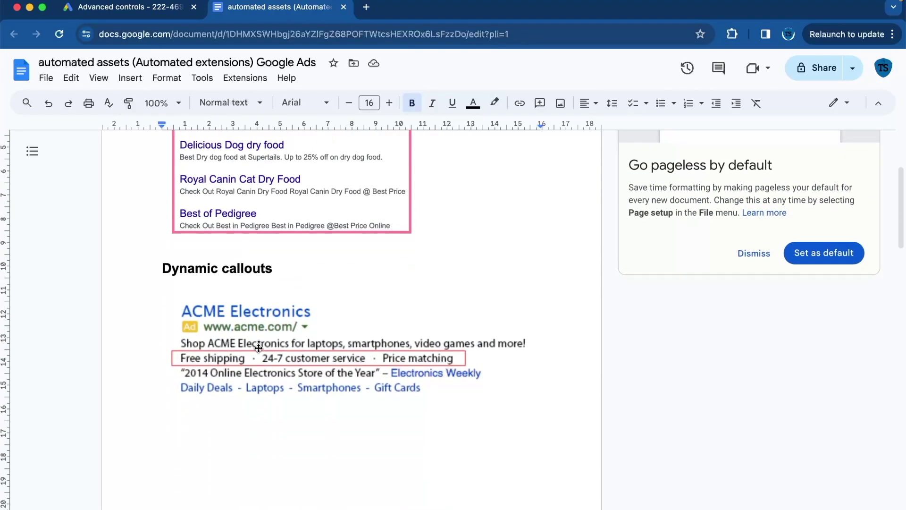
left_click_drag(196, 268, 260, 269)
scroll(261, 269, "down", 2)
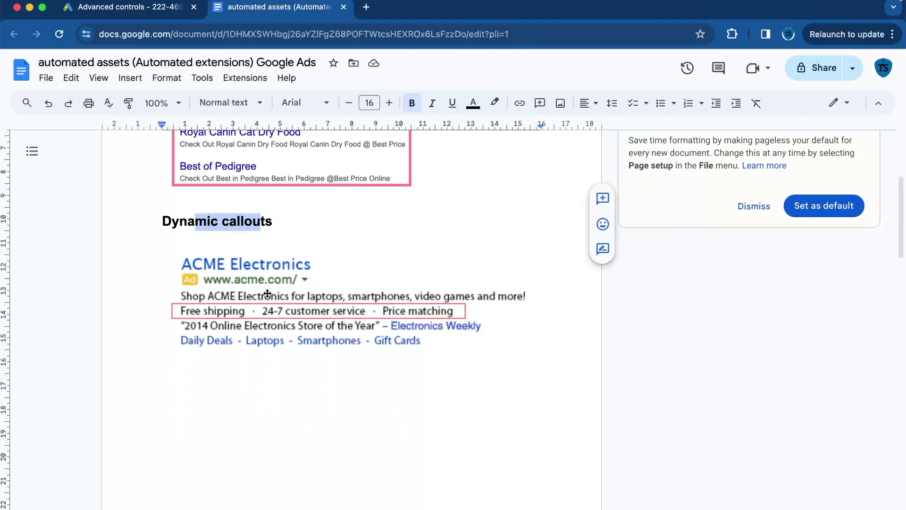
scroll(268, 294, "down", 1)
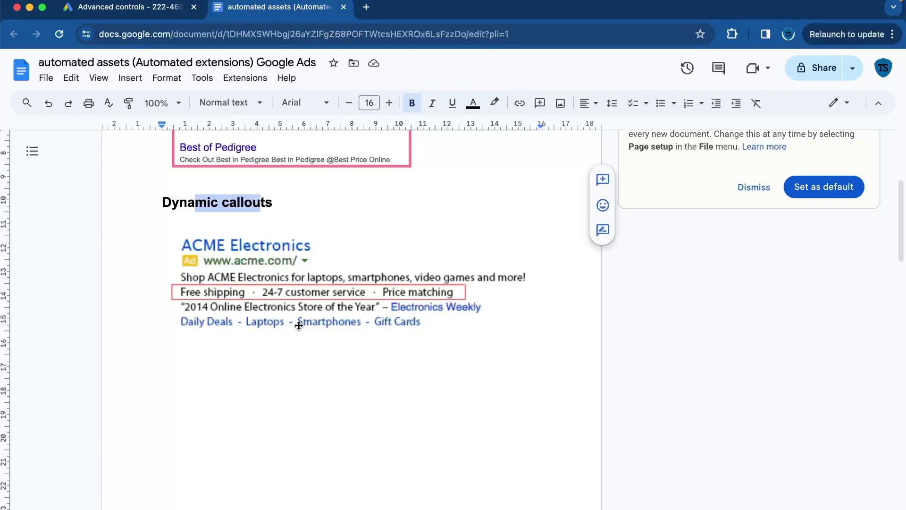
scroll(232, 352, "down", 1)
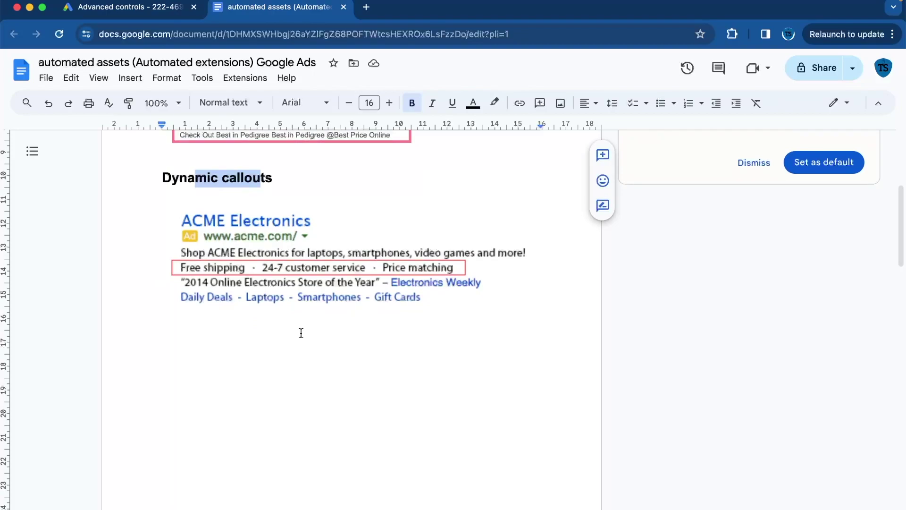
scroll(302, 333, "down", 3)
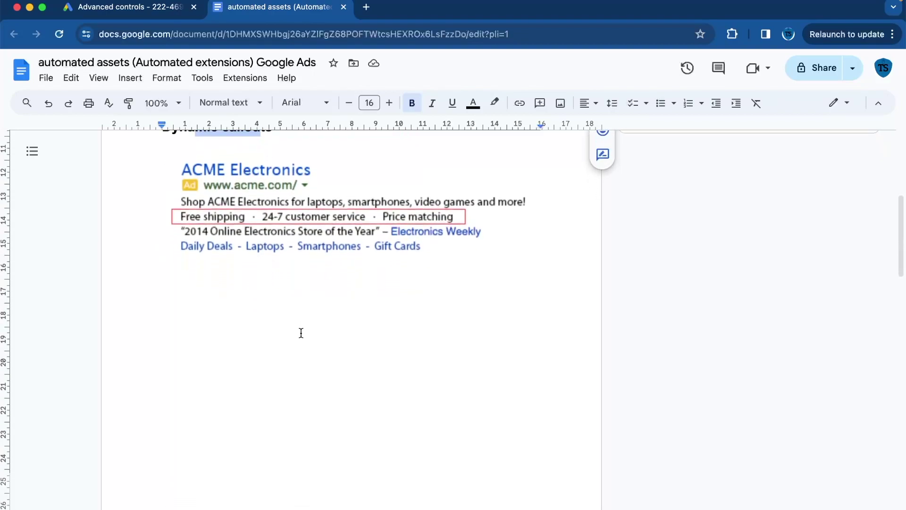
scroll(301, 333, "down", 10)
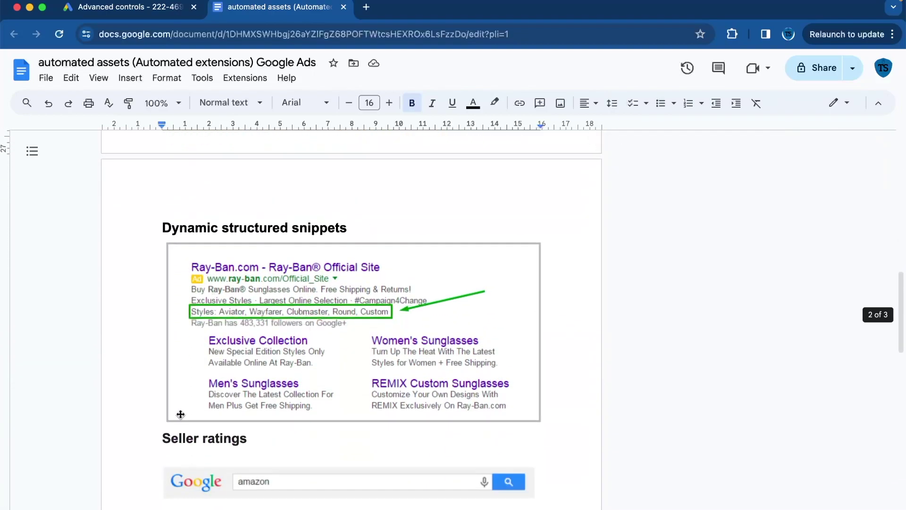
scroll(316, 344, "down", 2)
left_click_drag(188, 209, 281, 209)
scroll(284, 267, "down", 2)
scroll(359, 180, "up", 1)
left_click(360, 180)
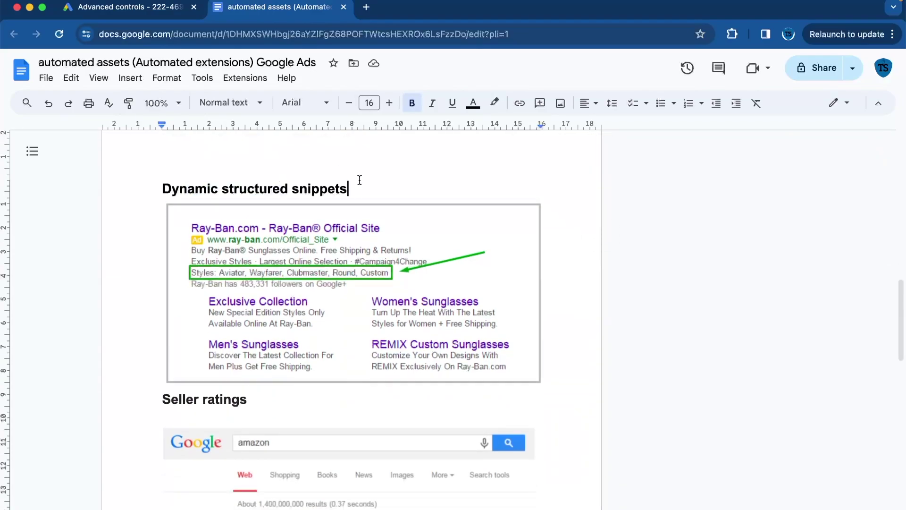
scroll(360, 180, "down", 1)
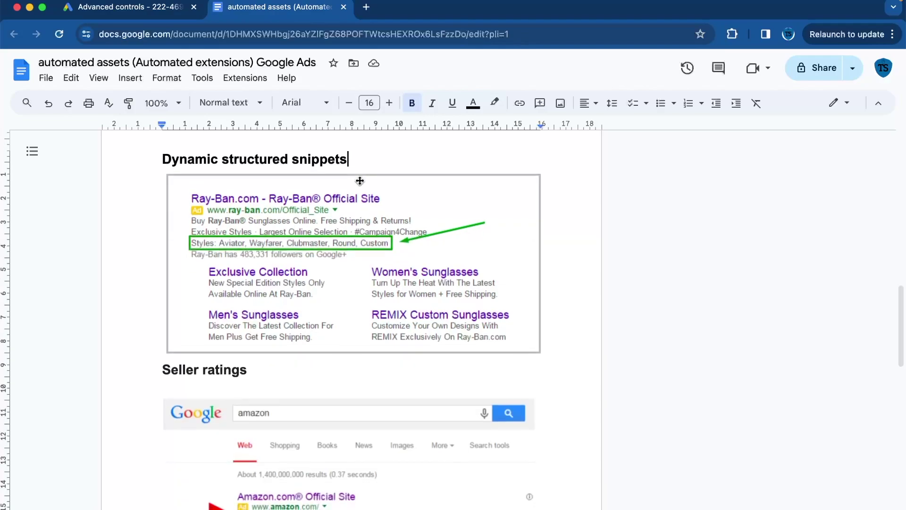
scroll(360, 180, "up", 4)
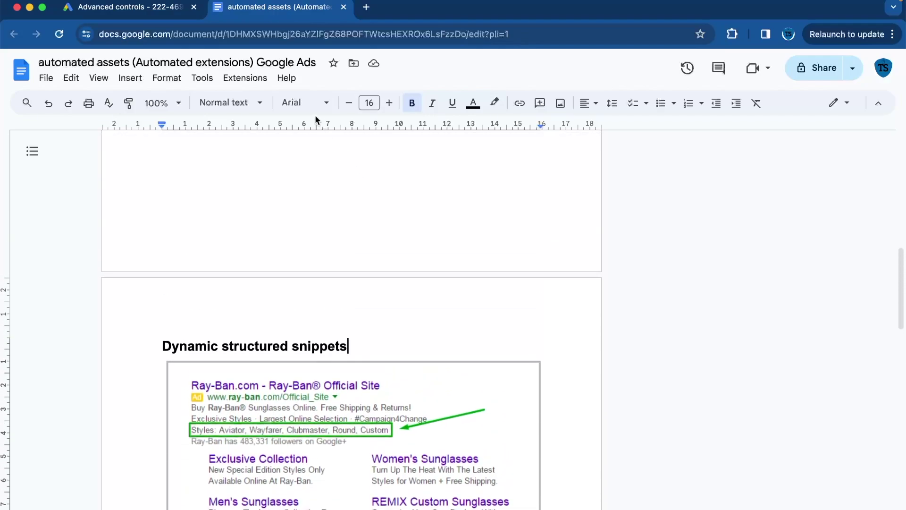
scroll(312, 247, "down", 4)
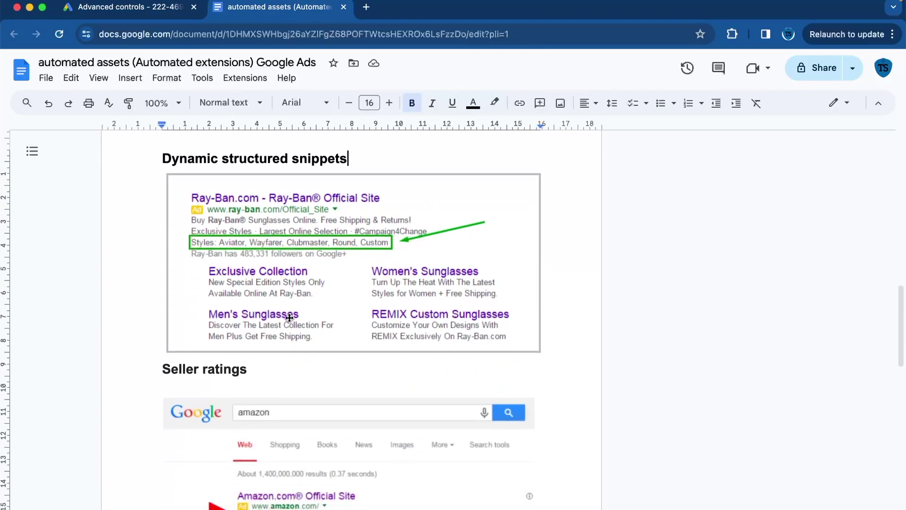
scroll(290, 318, "down", 1)
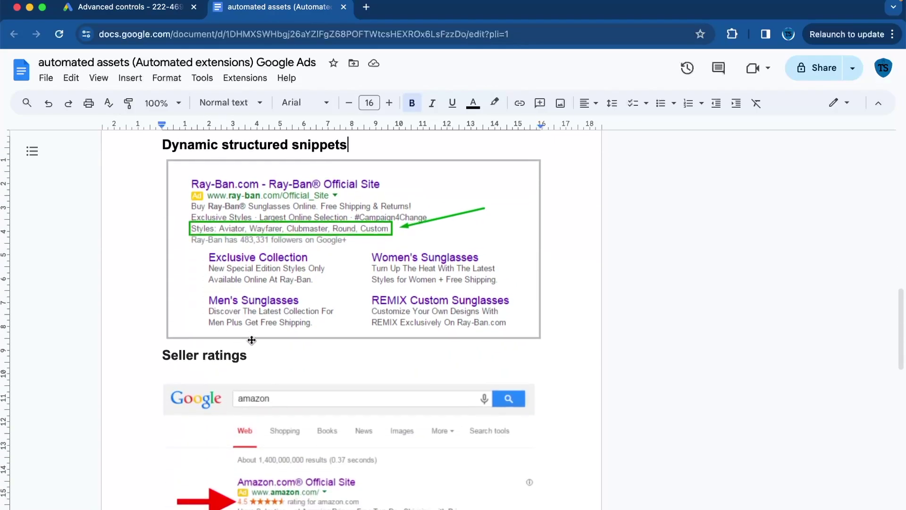
scroll(251, 340, "down", 1)
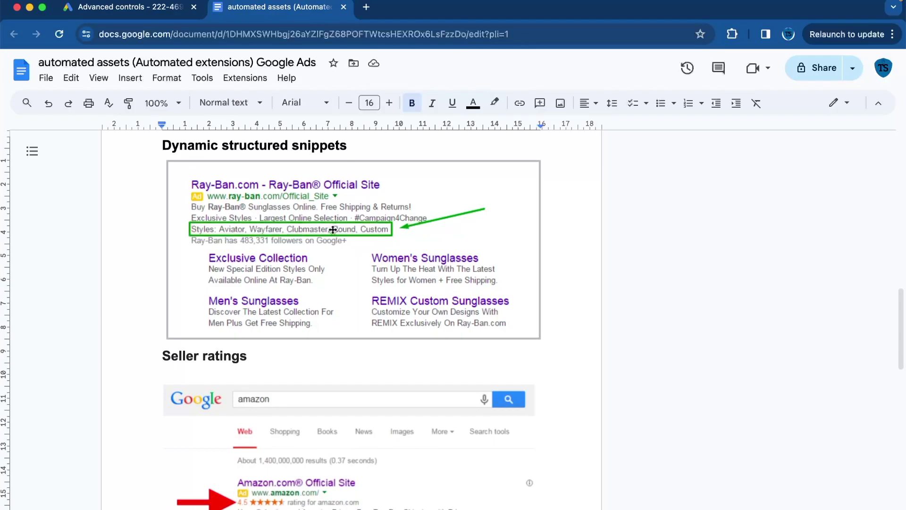
scroll(333, 230, "down", 3)
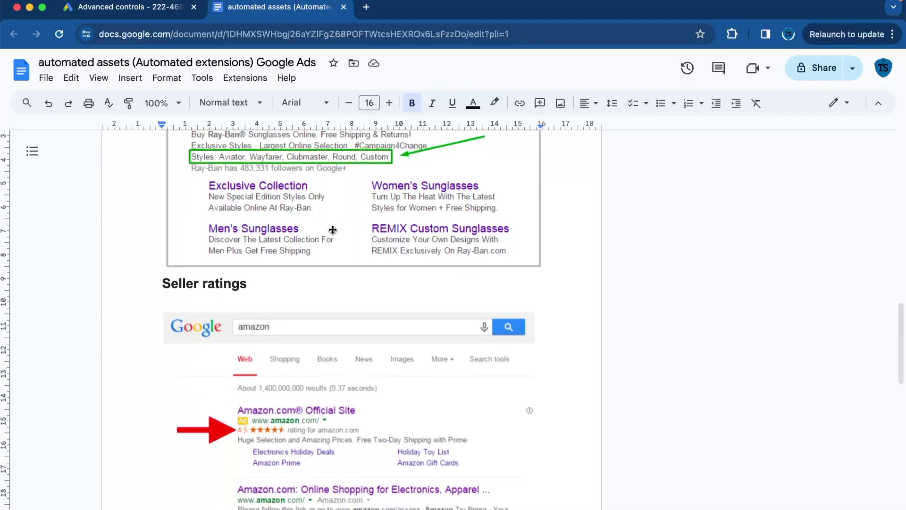
scroll(333, 230, "down", 5)
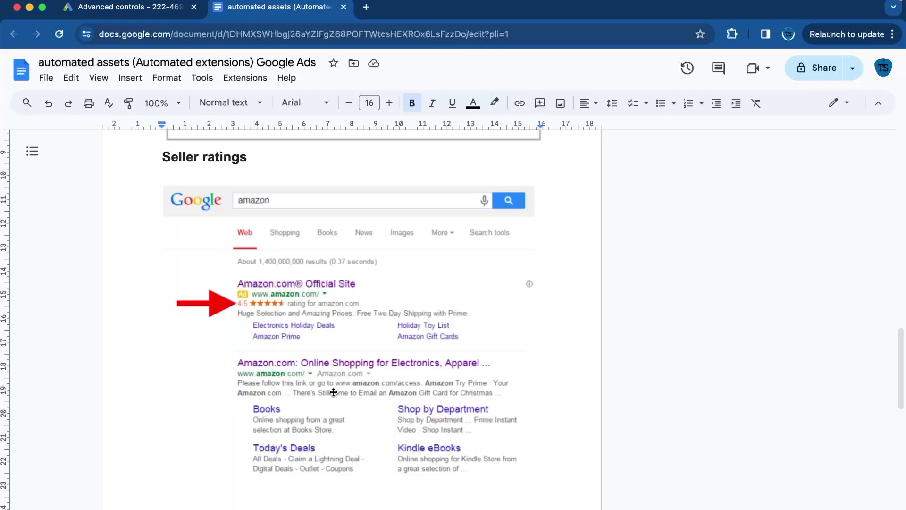
scroll(334, 392, "down", 2)
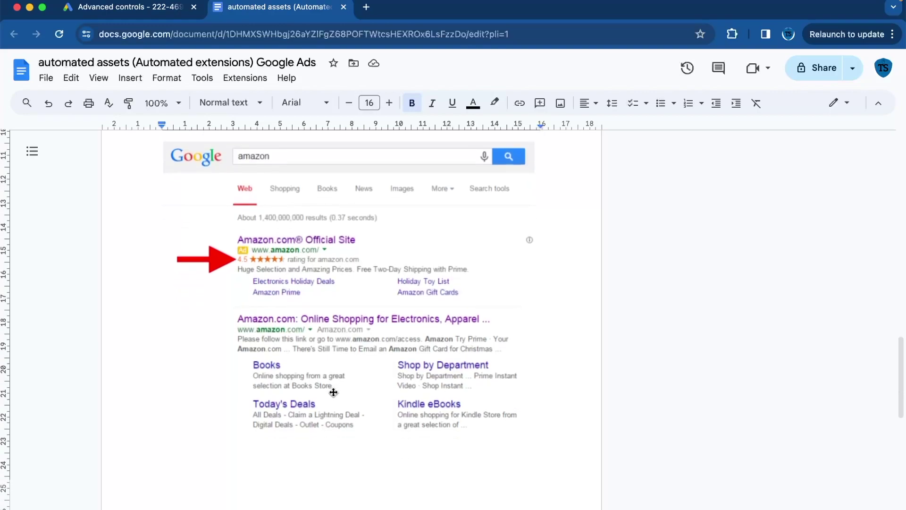
scroll(333, 390, "down", 1)
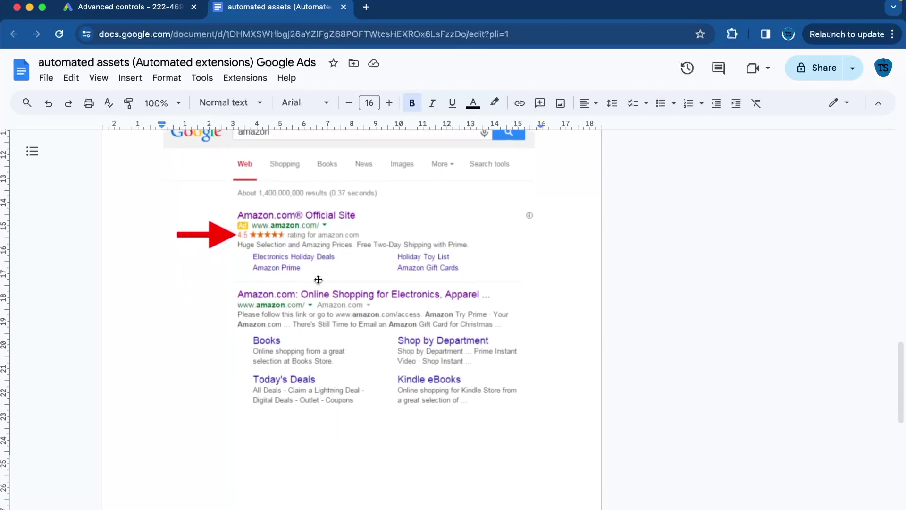
scroll(272, 347, "up", 5)
scroll(272, 347, "down", 10)
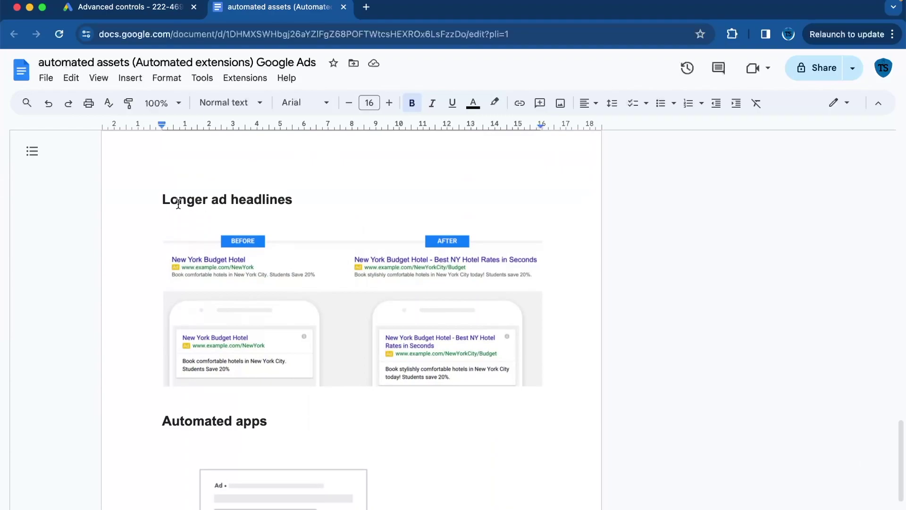
left_click_drag(178, 199, 289, 198)
scroll(289, 199, "down", 1)
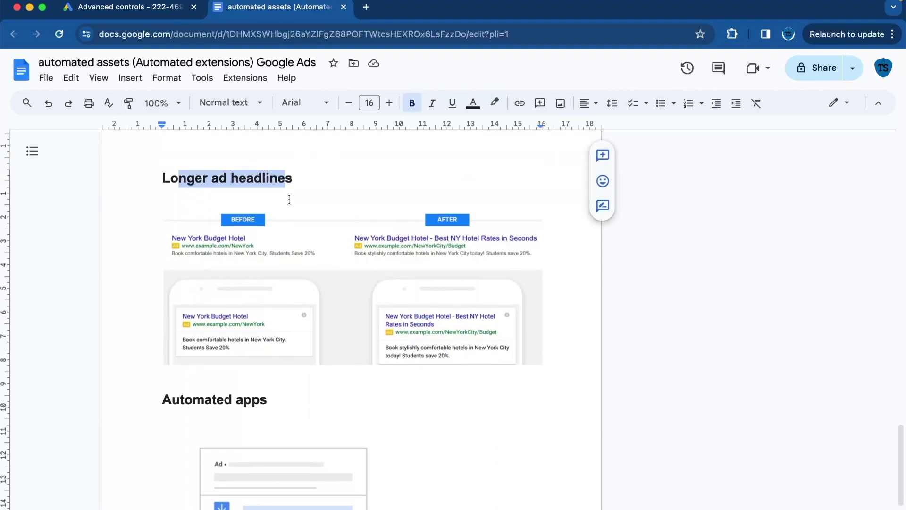
left_click(308, 223)
scroll(308, 224, "up", 1)
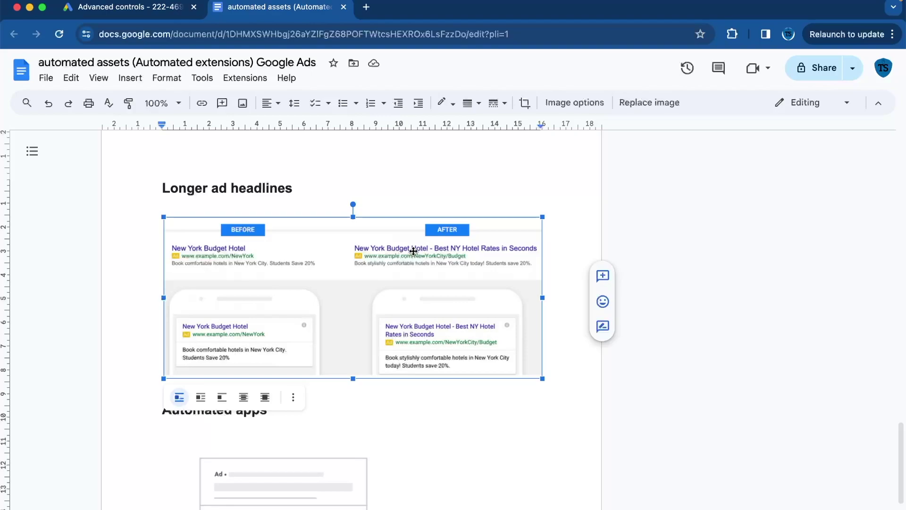
scroll(414, 251, "down", 1)
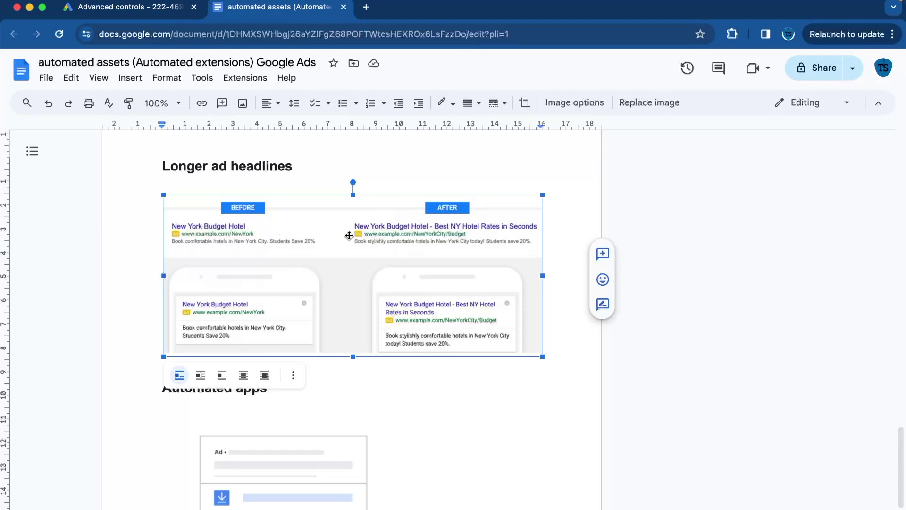
left_click(265, 373)
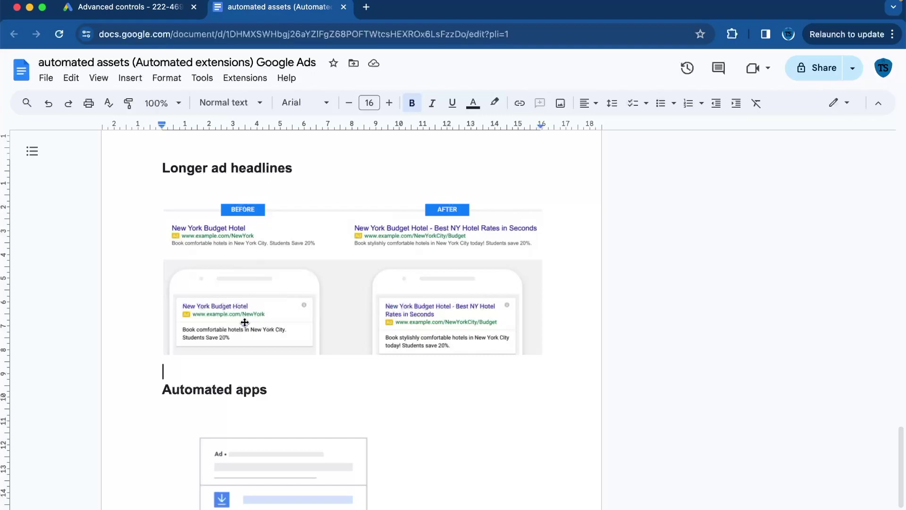
scroll(245, 323, "down", 4)
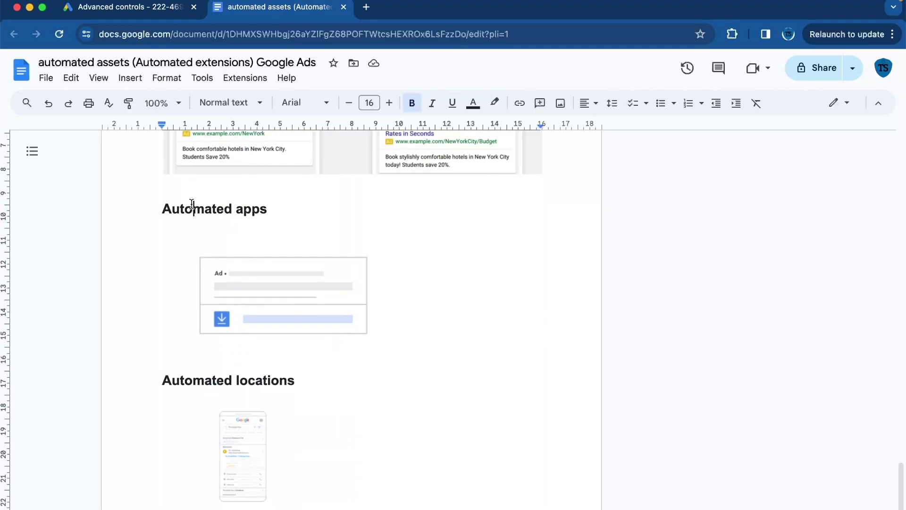
left_click_drag(192, 204, 248, 208)
left_click_drag(184, 381, 204, 381)
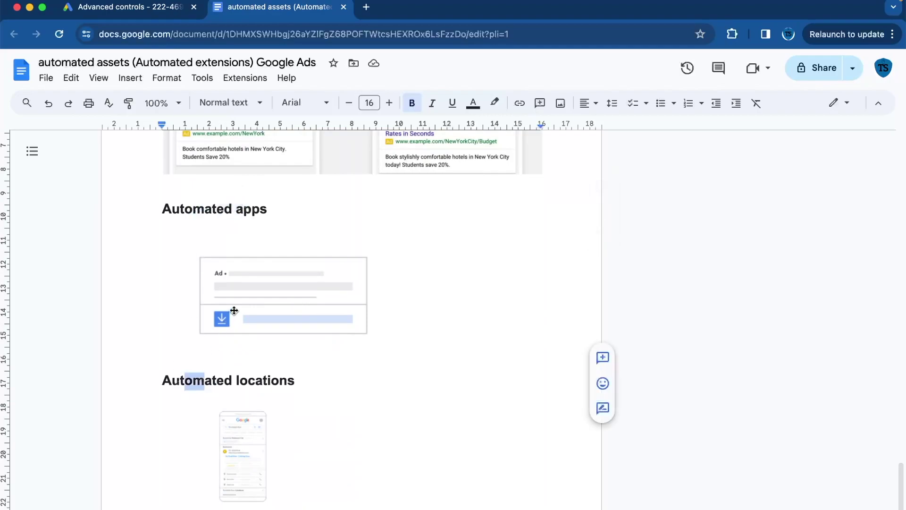
scroll(234, 311, "down", 1)
scroll(234, 310, "up", 2)
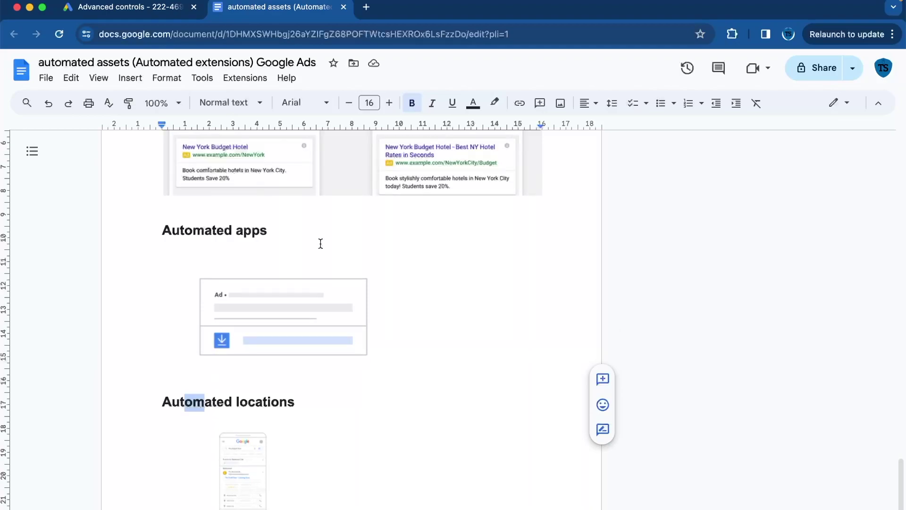
scroll(321, 244, "down", 2)
left_click(183, 272)
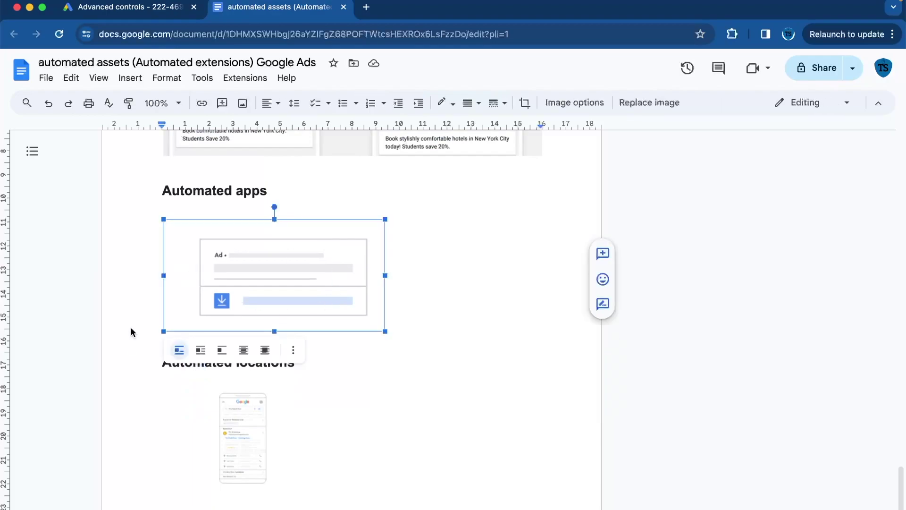
scroll(293, 307, "down", 2)
left_click(425, 265)
scroll(401, 269, "down", 1)
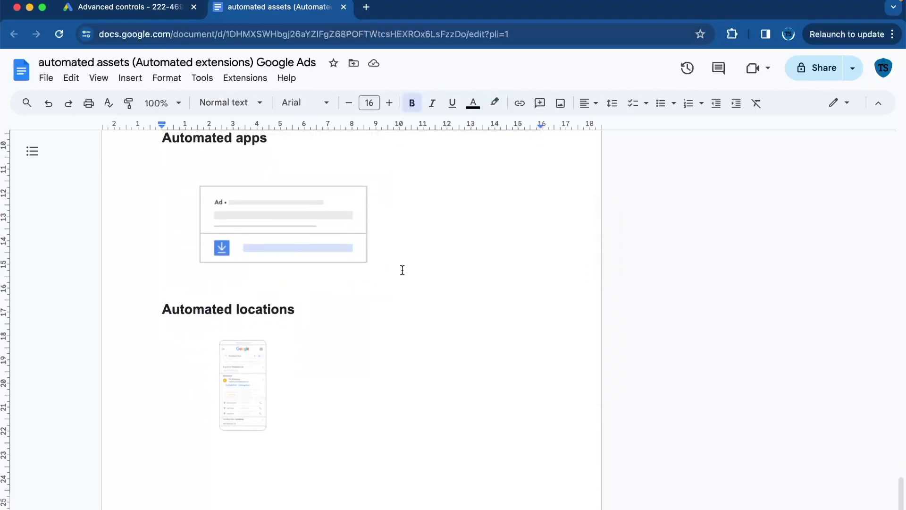
left_click(223, 309)
- Return to the Advanced controls page listing all seven automated asset types set On
left_click(156, 13)
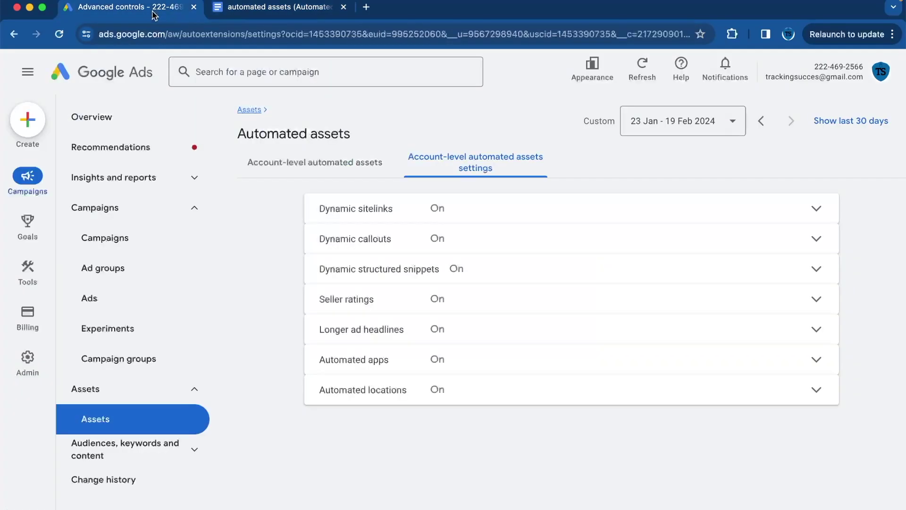